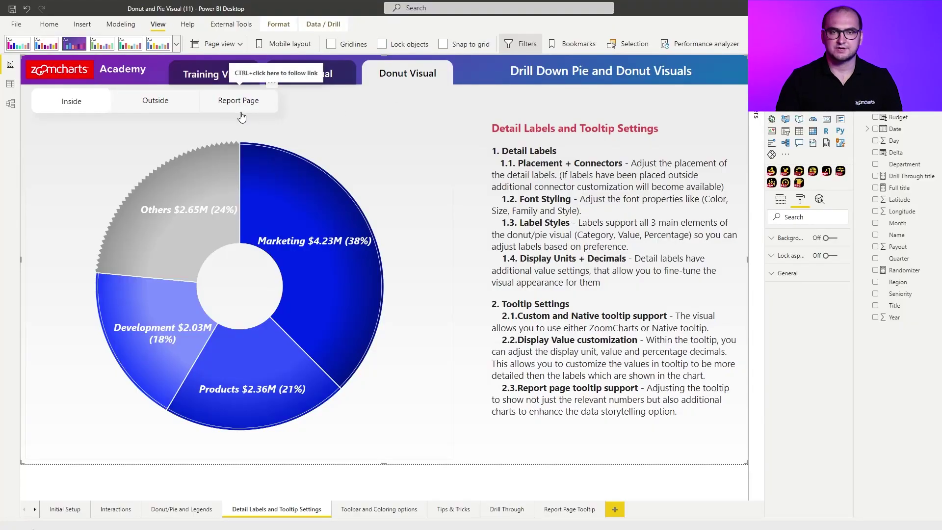
Switch the Donut Visual page to Outside detail labels, then to its Report Page variant.
{"action": "left_click", "coordinate": [154, 100], "text": "ctrl"}
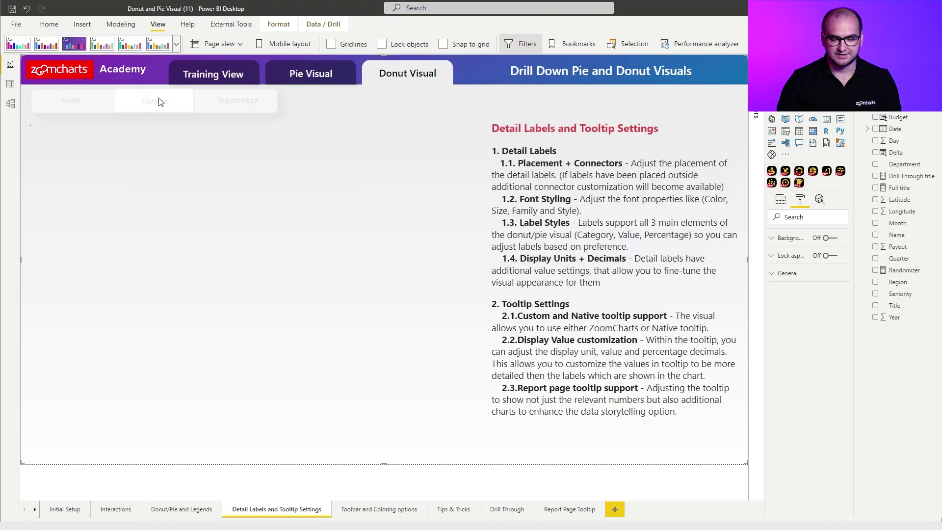
{"action": "left_click", "coordinate": [234, 101], "text": "ctrl"}
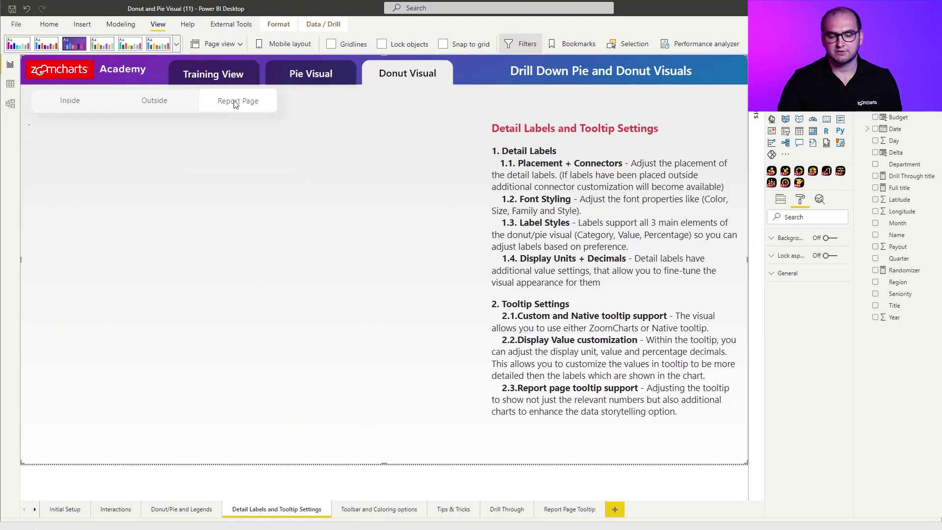
{"action": "mouse_move", "coordinate": [304, 240]}
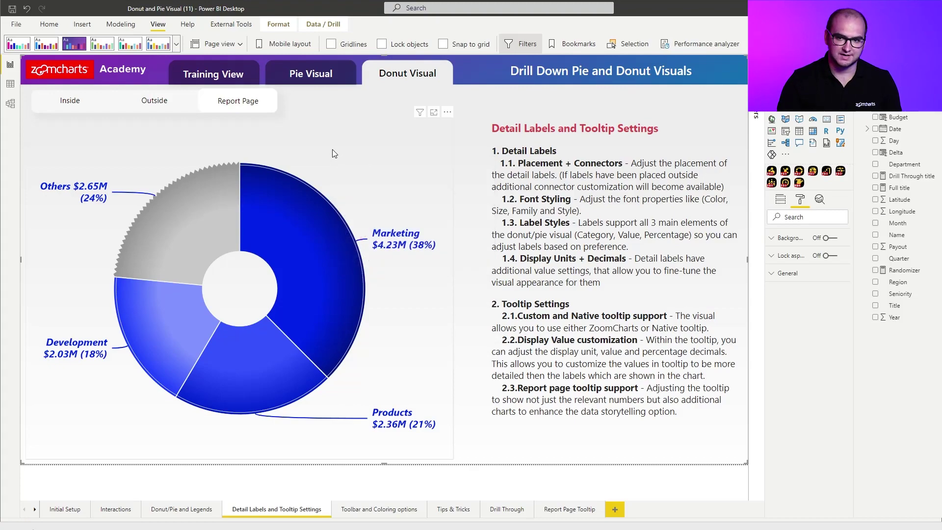
On Training View, add a ZoomCharts donut visual with background and title turned off.
{"action": "left_click", "coordinate": [215, 85], "text": "ctrl"}
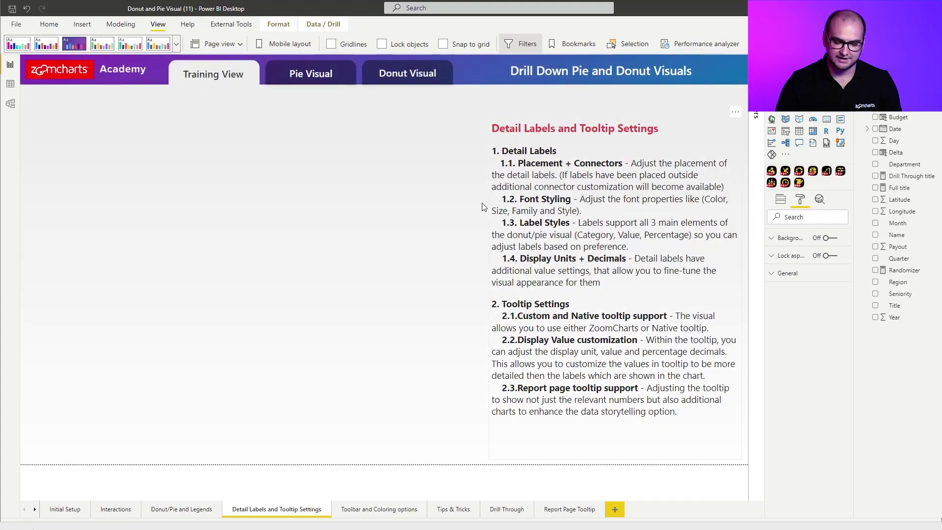
{"action": "left_click", "coordinate": [799, 171]}
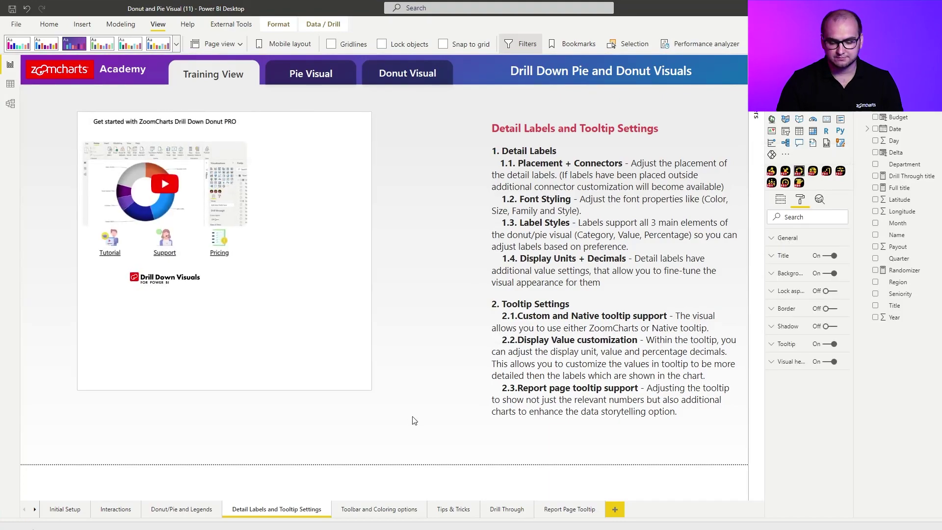
{"action": "left_click", "coordinate": [828, 273]}
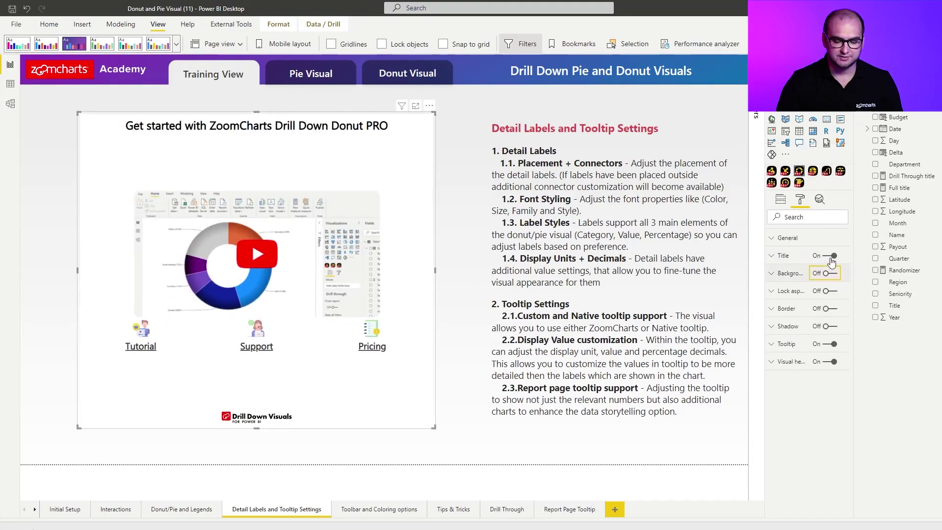
{"action": "left_click", "coordinate": [830, 257]}
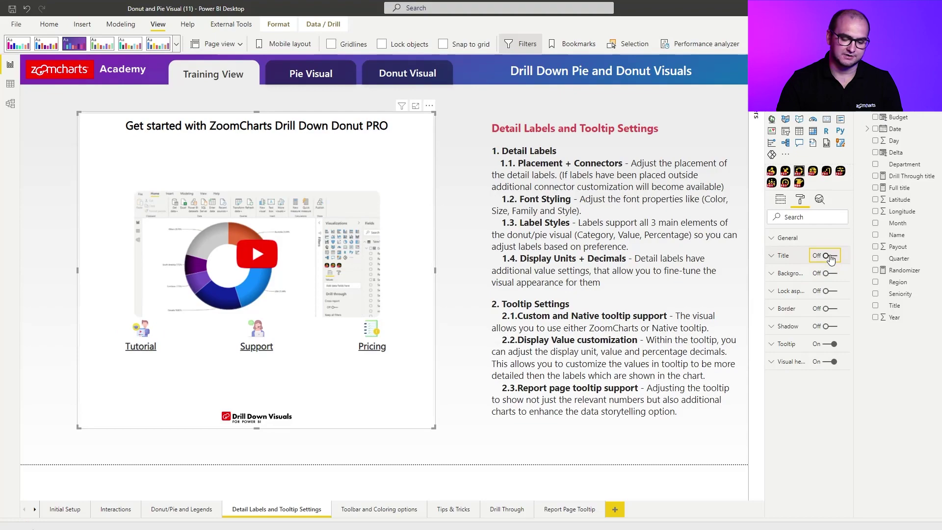
Plot Budget by Region in the donut, with Department as a second category level.
{"action": "left_click", "coordinate": [781, 201]}
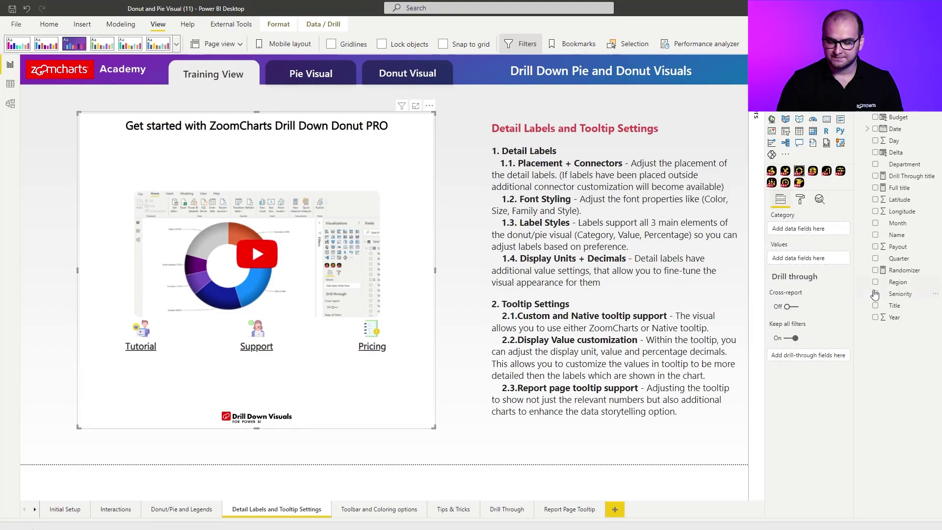
{"action": "left_click", "coordinate": [901, 284]}
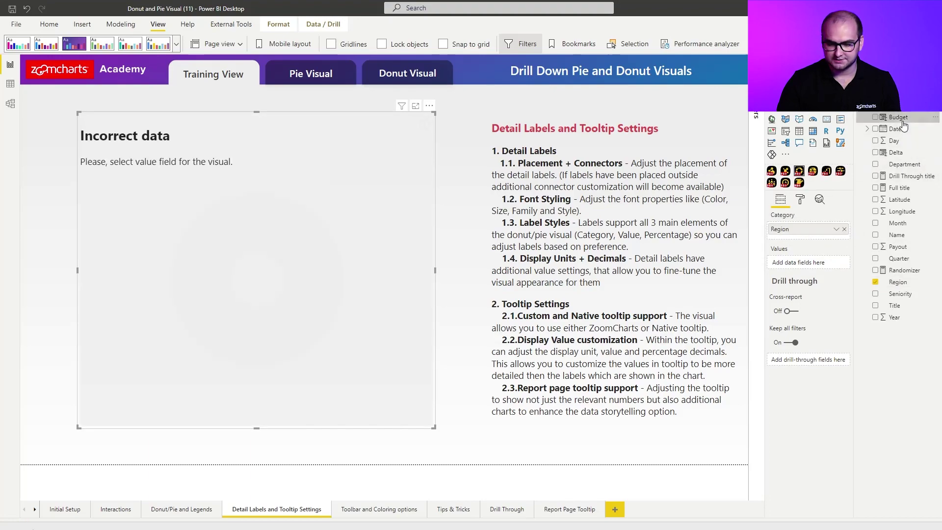
{"action": "left_click_drag", "start_coordinate": [923, 118], "coordinate": [819, 268]}
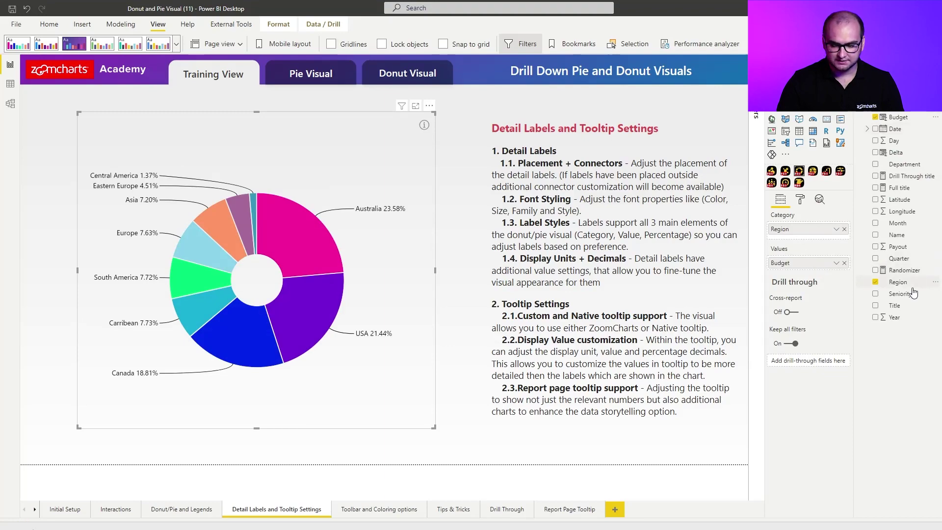
{"action": "left_click_drag", "start_coordinate": [905, 164], "coordinate": [790, 239]}
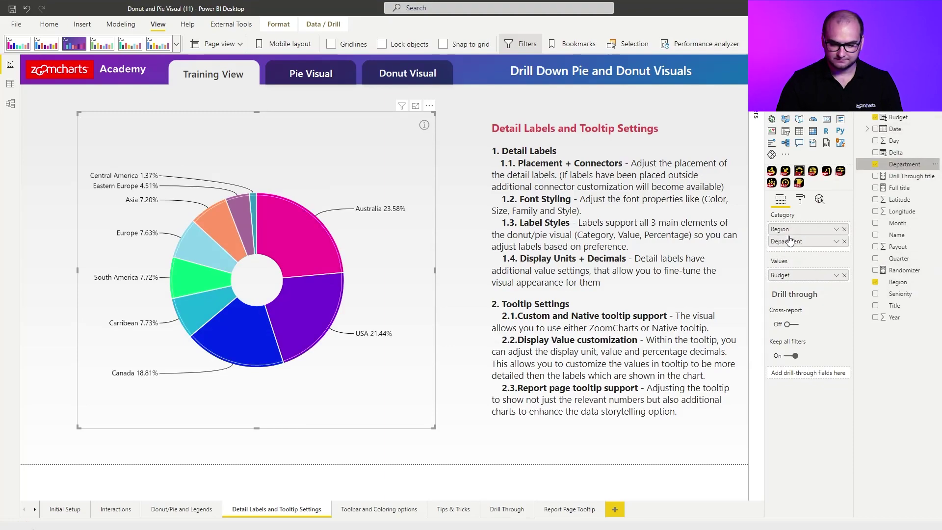
Expand the donut's Detail Labels, set placement to Outside, and review the connector length of 20.
{"action": "left_click", "coordinate": [804, 202]}
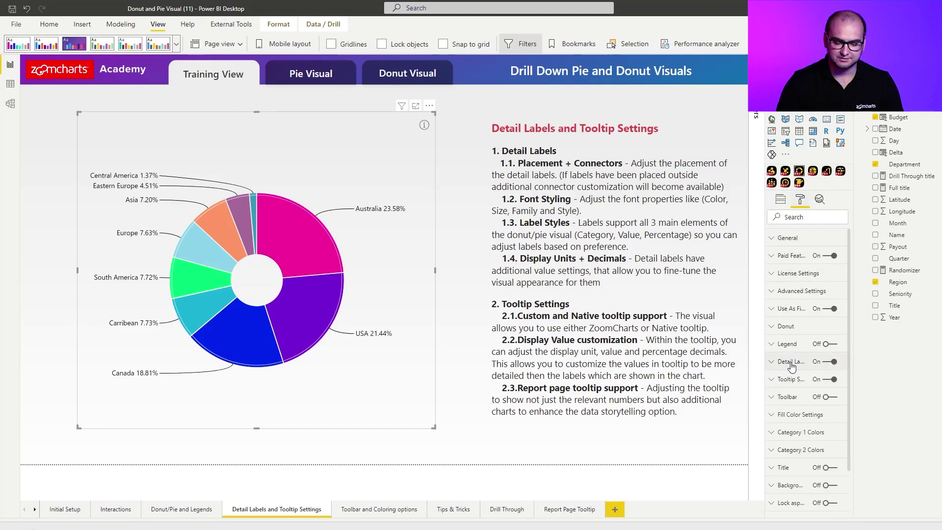
{"action": "left_click", "coordinate": [790, 363]}
{"action": "scroll", "coordinate": [816, 368], "scroll_direction": "down", "scroll_amount": 1}
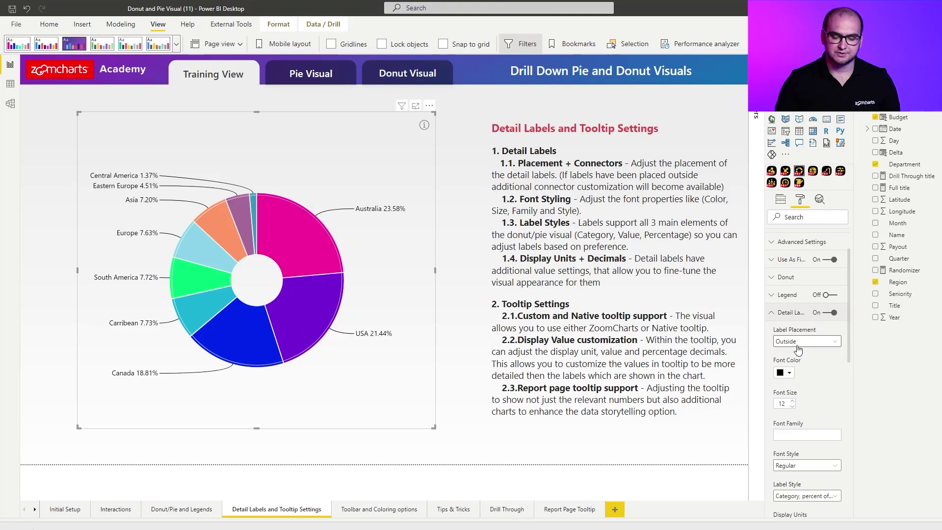
{"action": "left_click", "coordinate": [798, 350]}
{"action": "left_click", "coordinate": [795, 355]}
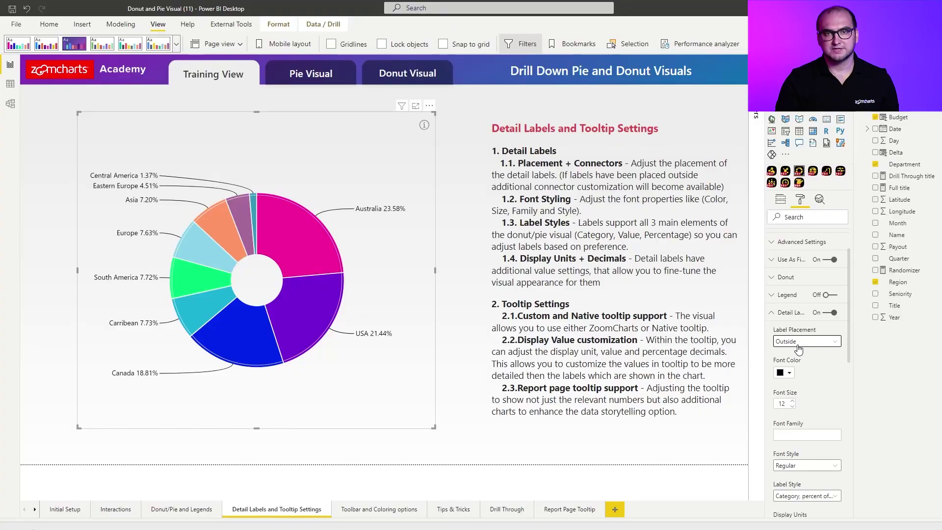
{"action": "scroll", "coordinate": [801, 352], "scroll_direction": "down", "scroll_amount": 5}
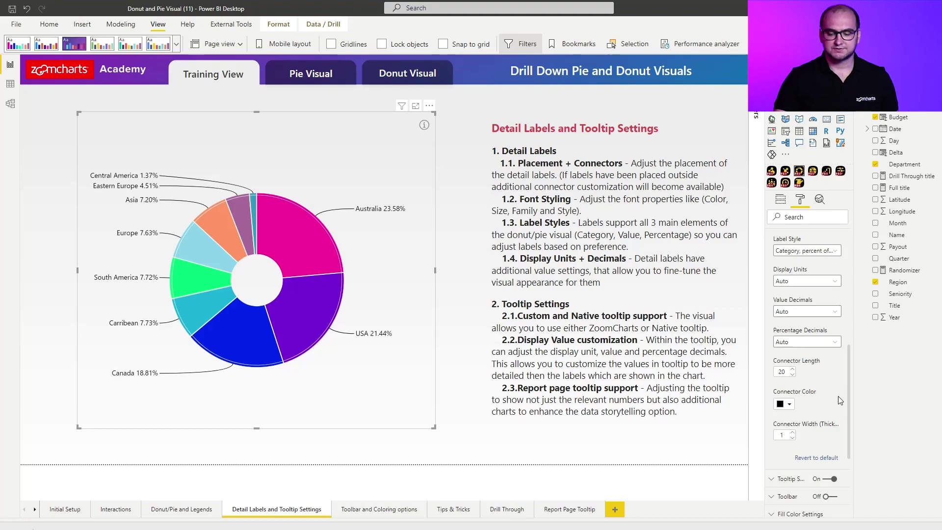
{"action": "left_click", "coordinate": [780, 404]}
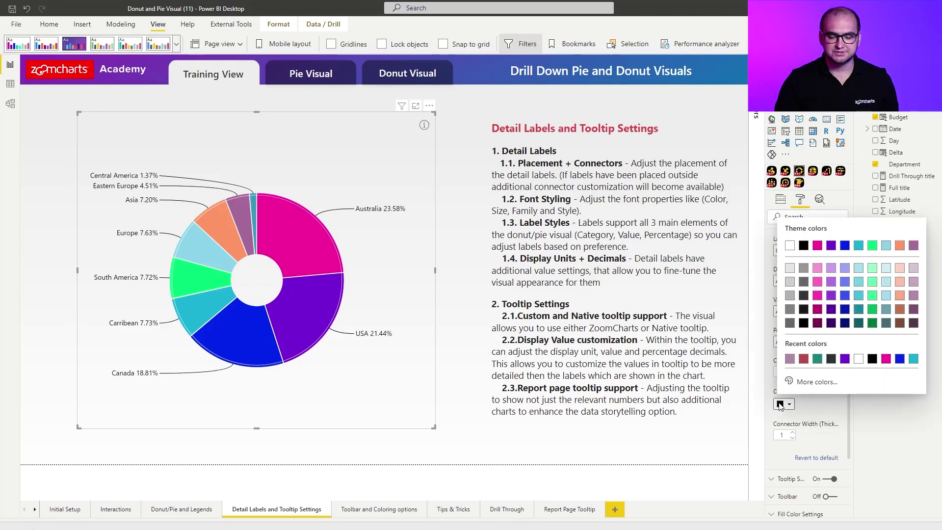
{"action": "left_click", "coordinate": [807, 401]}
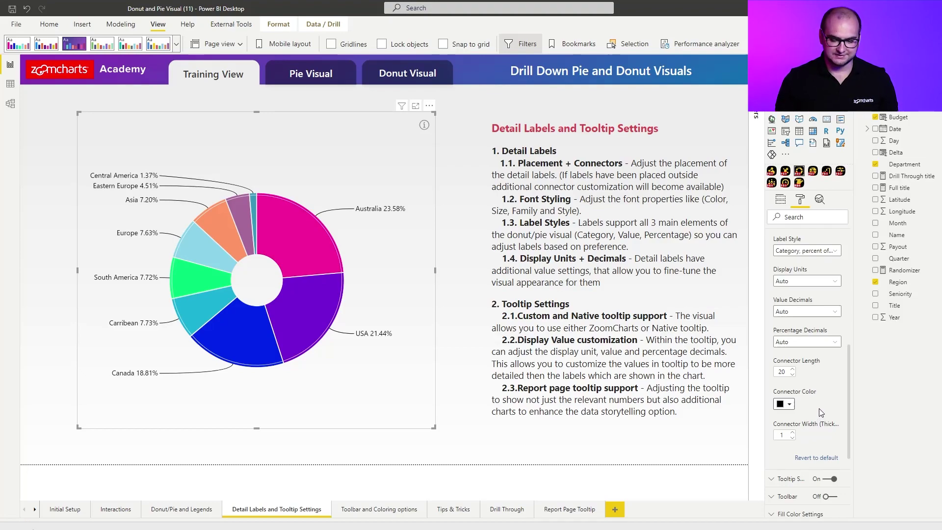
{"action": "scroll", "coordinate": [825, 398], "scroll_direction": "up", "scroll_amount": 4}
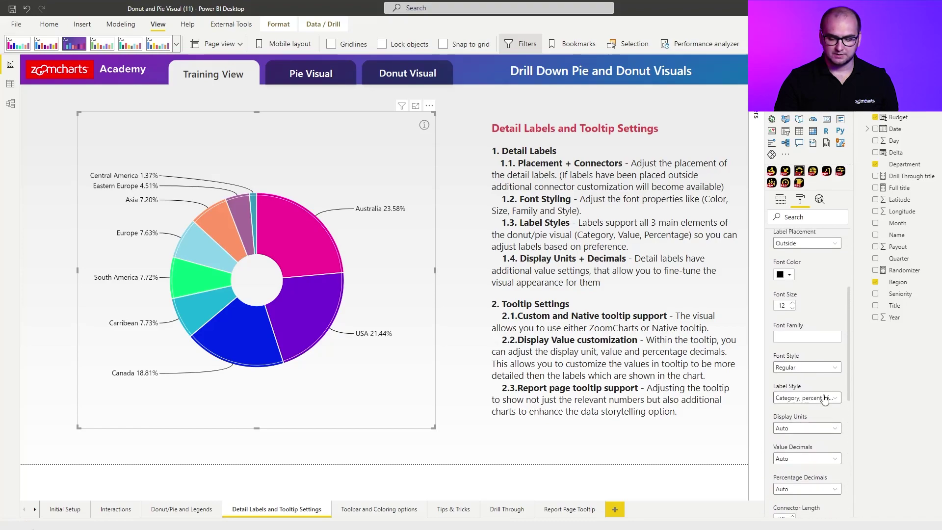
{"action": "scroll", "coordinate": [824, 386], "scroll_direction": "up", "scroll_amount": 1}
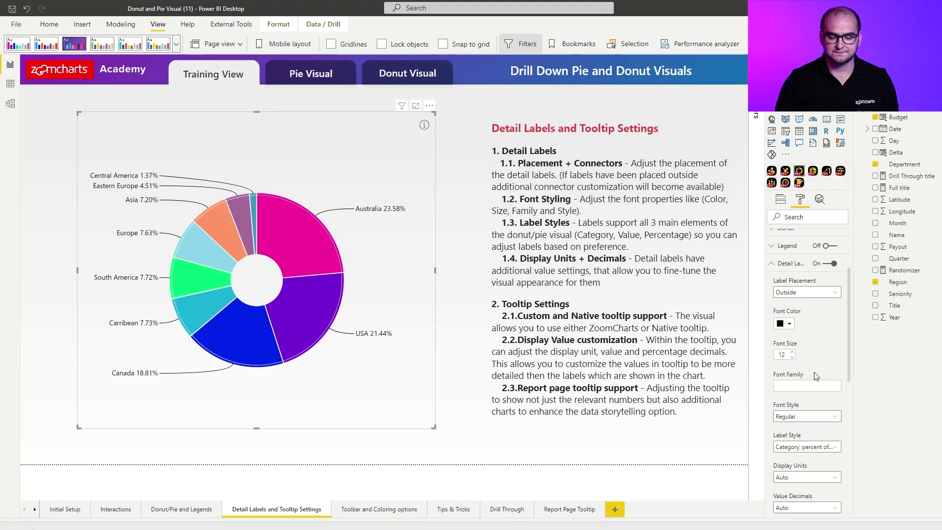
{"action": "scroll", "coordinate": [817, 404], "scroll_direction": "down", "scroll_amount": 3}
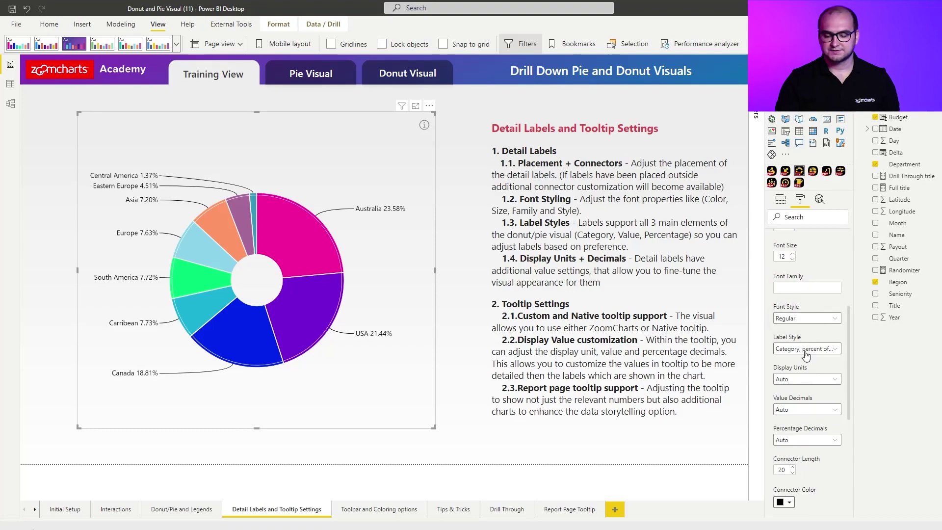
Set the label style to All detail labels and widen the donut visual leftward.
{"action": "left_click", "coordinate": [814, 349]}
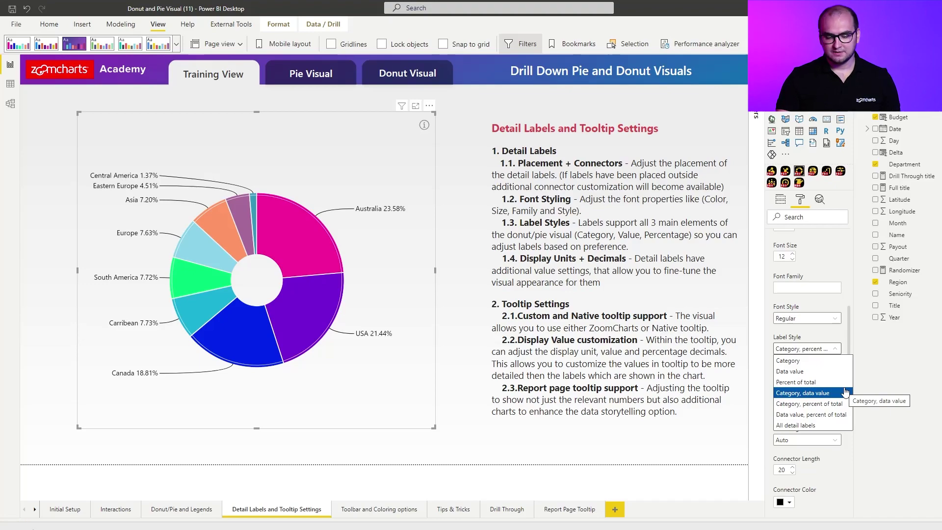
{"action": "left_click", "coordinate": [830, 425]}
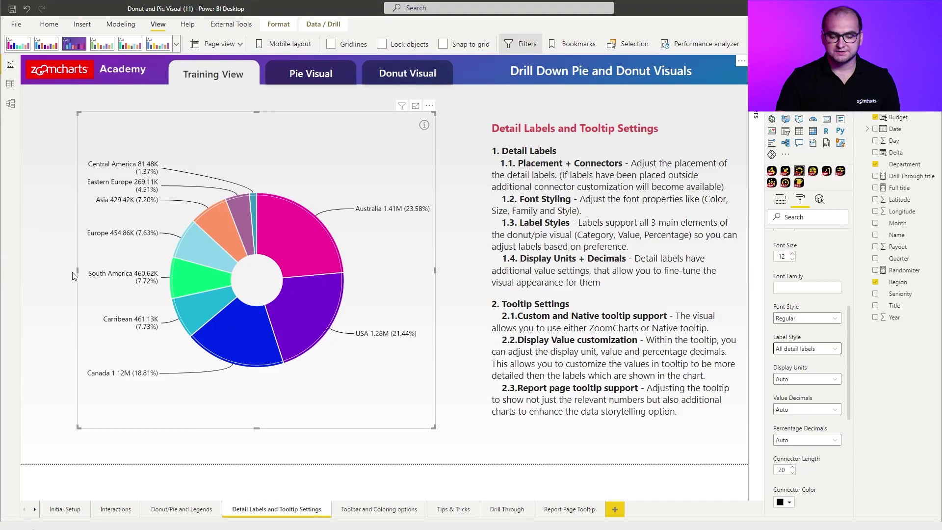
{"action": "left_click_drag", "start_coordinate": [79, 272], "coordinate": [42, 277]}
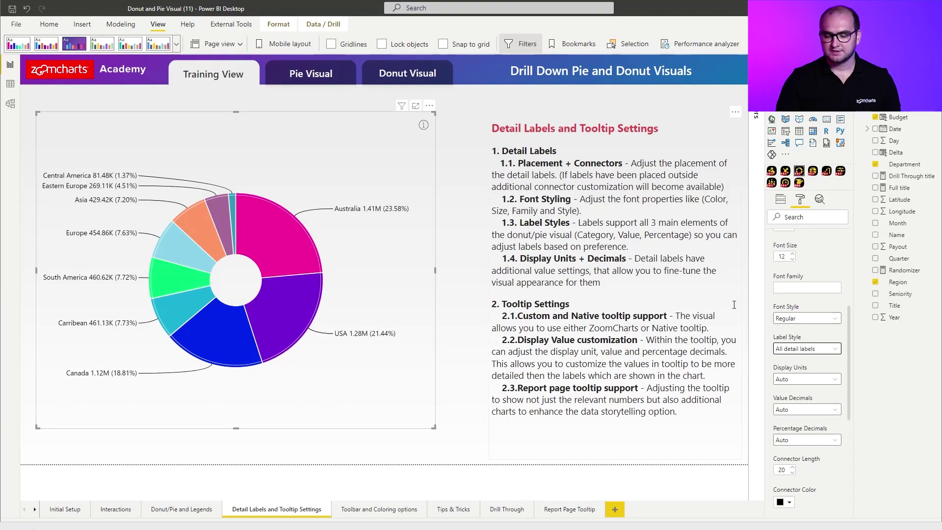
Show donut label values in Millions, then view the Budget column's DAX formula.
{"action": "left_click", "coordinate": [833, 381]}
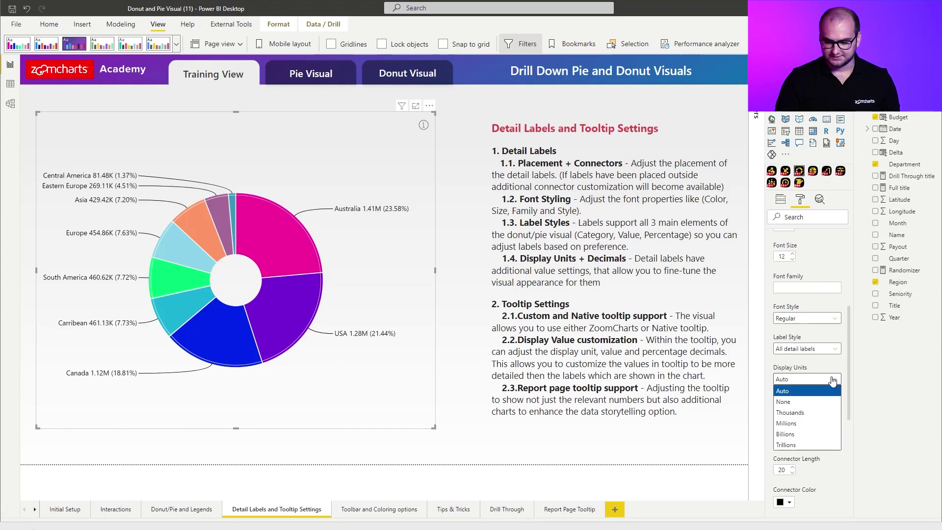
{"action": "left_click", "coordinate": [817, 424]}
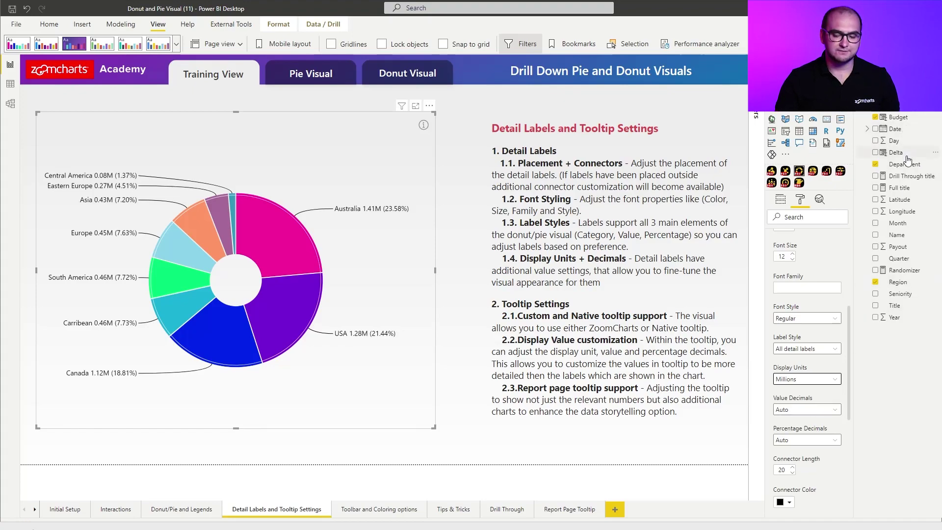
{"action": "left_click", "coordinate": [906, 120]}
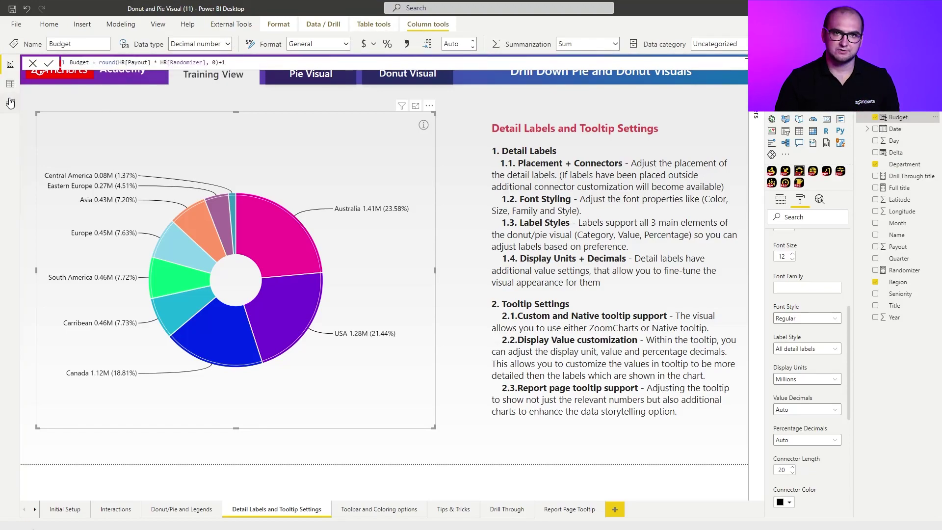
Set detail label Value Decimals to 2 and Percentage Decimals to 0.
{"action": "left_click", "coordinate": [424, 110]}
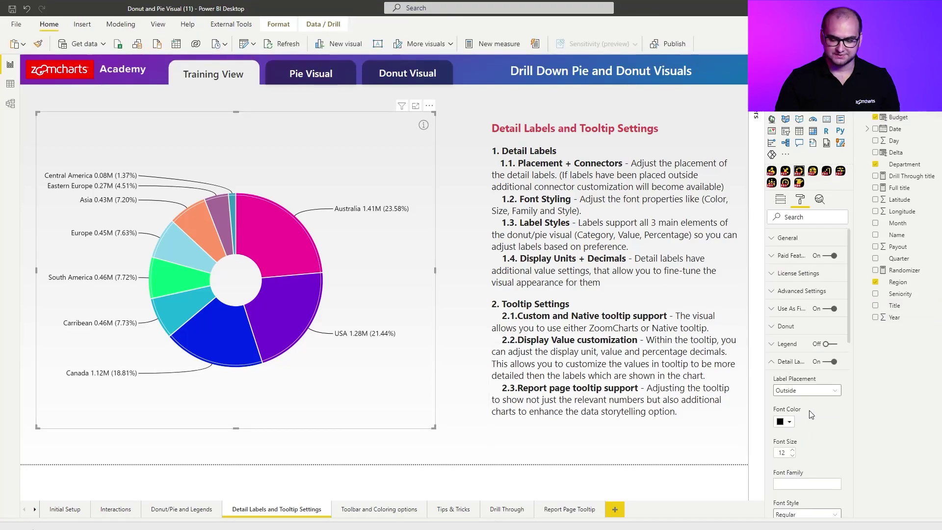
{"action": "scroll", "coordinate": [814, 367], "scroll_direction": "down", "scroll_amount": 5}
{"action": "scroll", "coordinate": [812, 373], "scroll_direction": "up", "scroll_amount": 2}
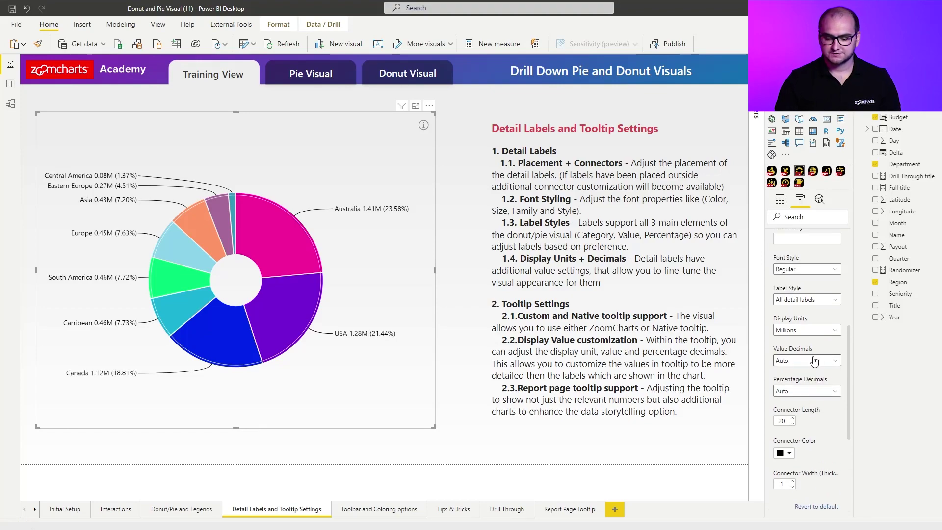
{"action": "left_click", "coordinate": [813, 363]}
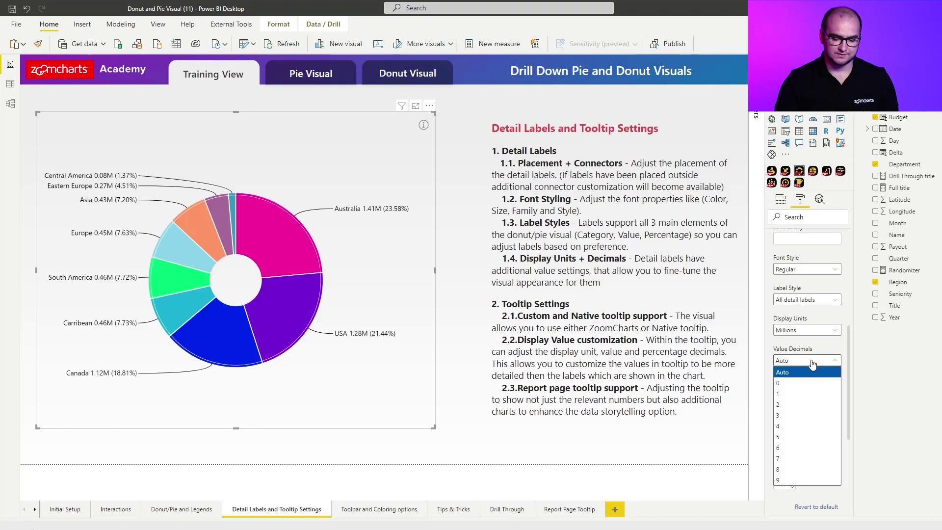
{"action": "left_click", "coordinate": [786, 405]}
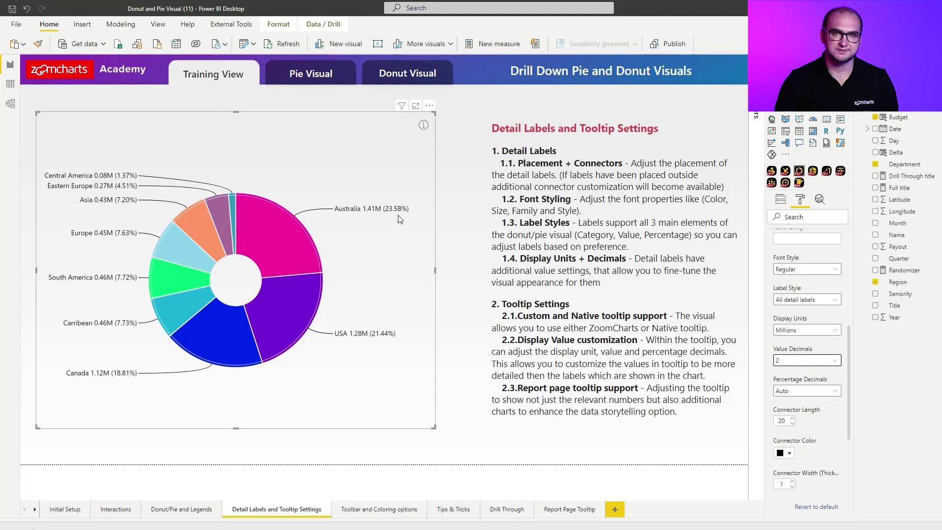
{"action": "left_click", "coordinate": [810, 391]}
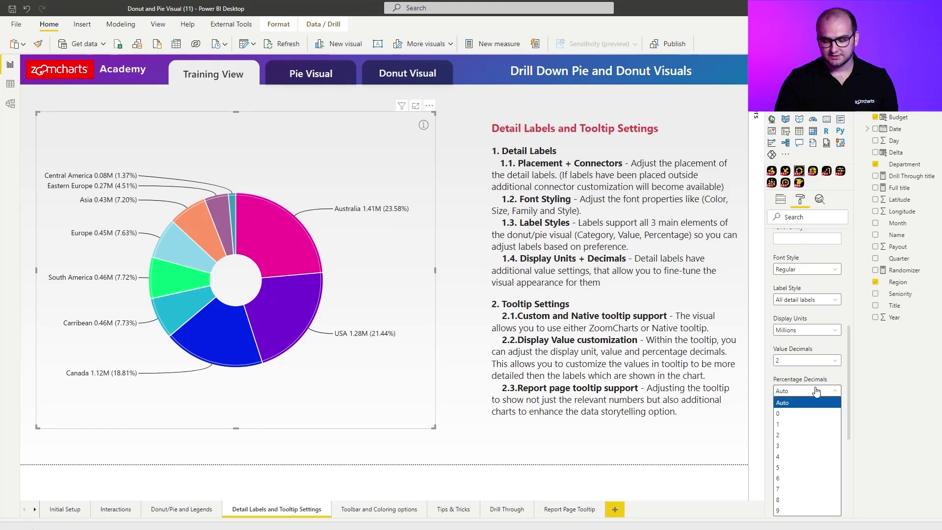
{"action": "left_click", "coordinate": [799, 414]}
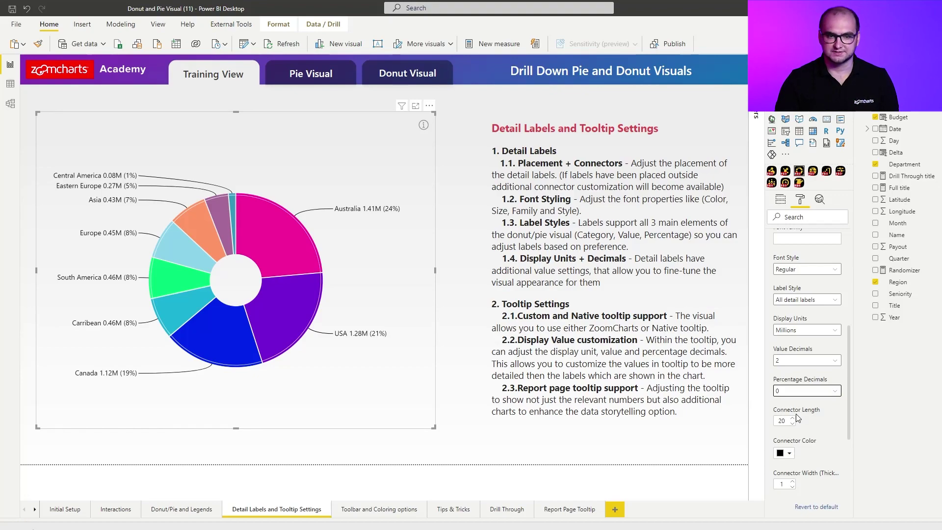
{"action": "scroll", "coordinate": [811, 402], "scroll_direction": "down", "scroll_amount": 1}
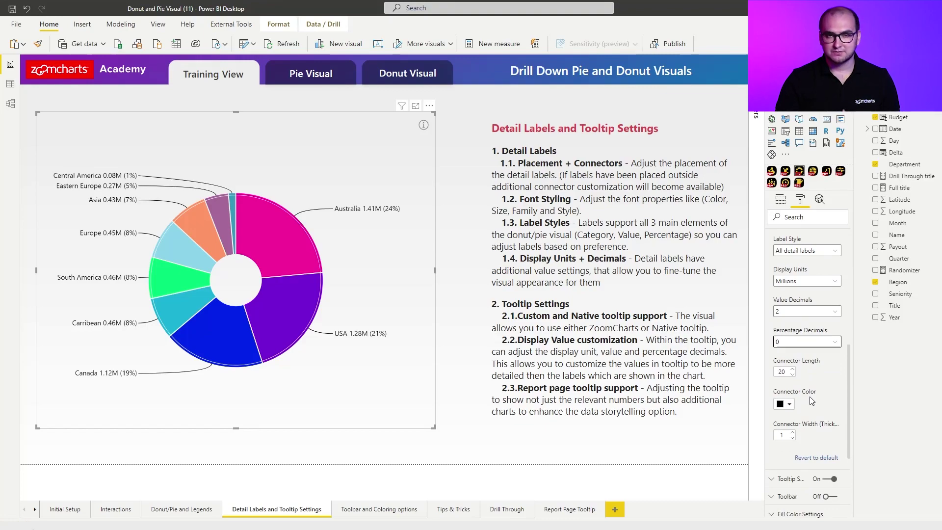
{"action": "scroll", "coordinate": [810, 392], "scroll_direction": "up", "scroll_amount": 5}
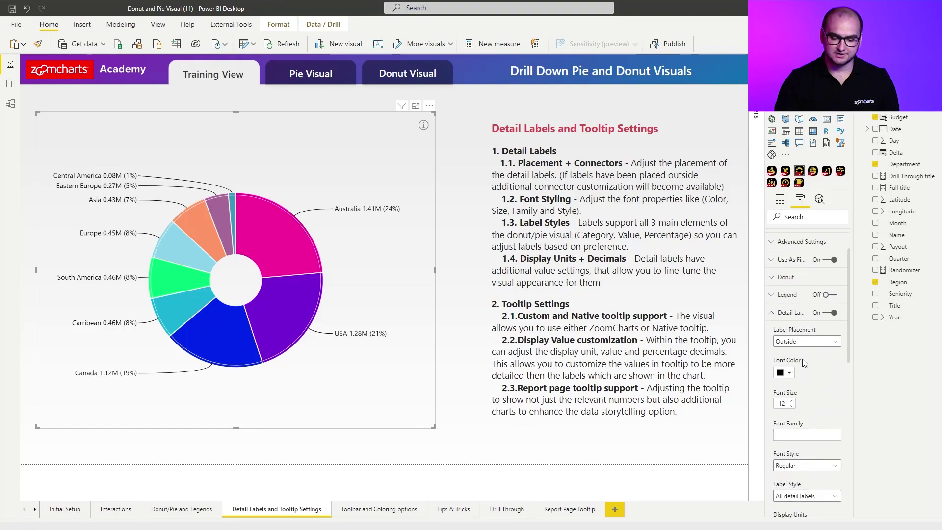
Collapse Detail Labels and expand Tooltip Settings, keeping the type as Custom Tooltip.
{"action": "left_click", "coordinate": [785, 315]}
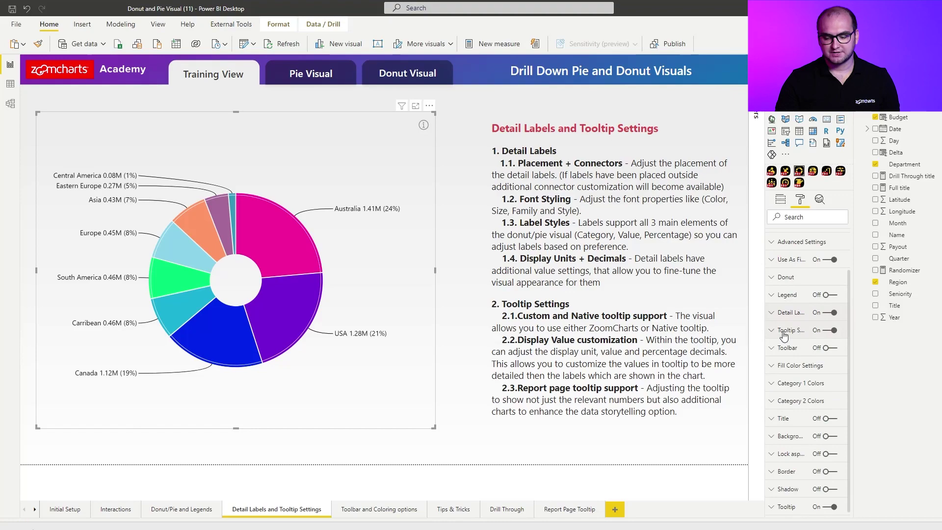
{"action": "left_click", "coordinate": [784, 333]}
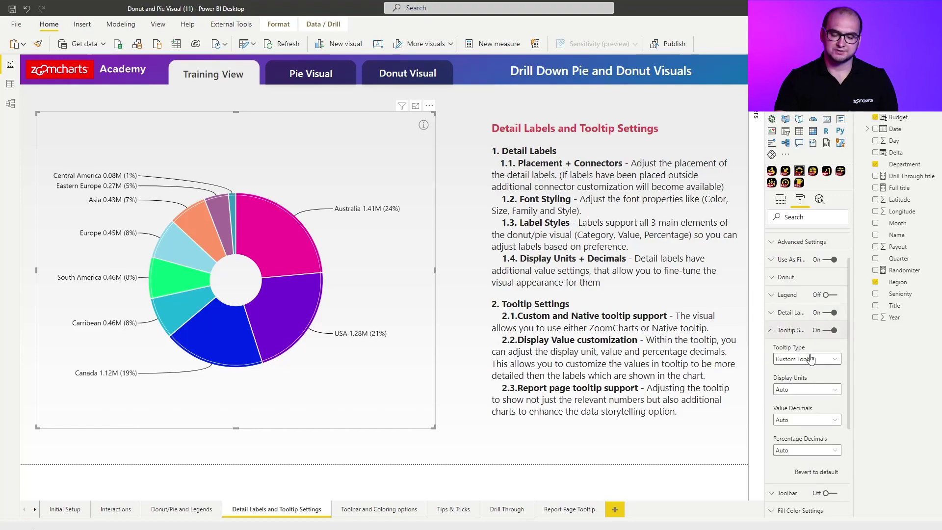
{"action": "left_click", "coordinate": [811, 359]}
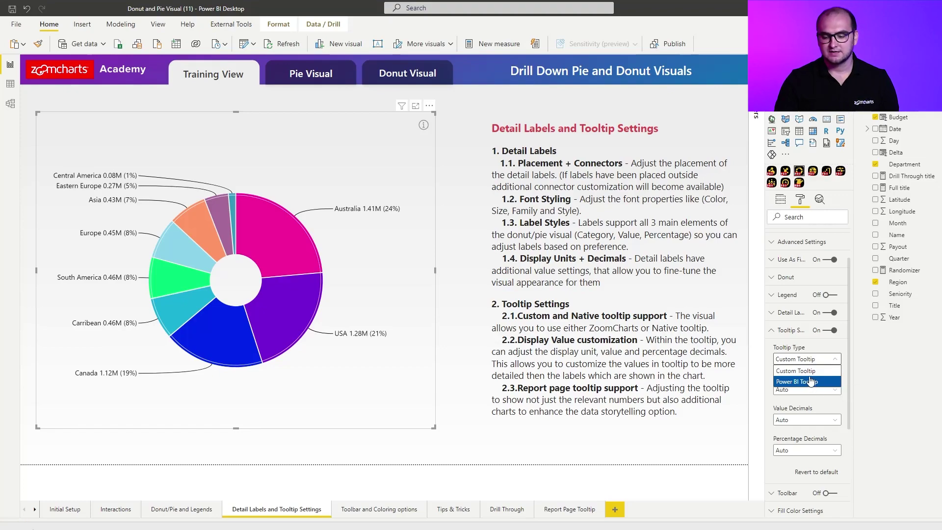
{"action": "left_click", "coordinate": [809, 372]}
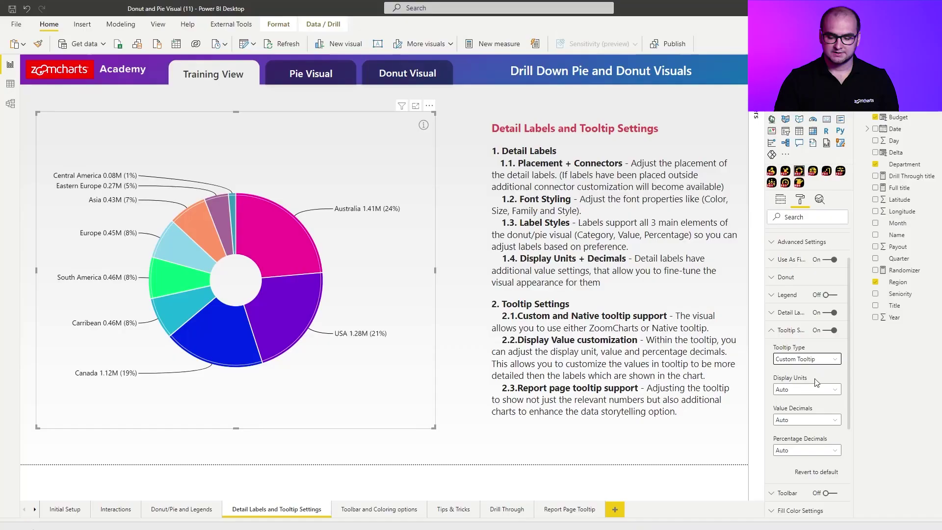
Set tooltip Display Units to None, Value Decimals to 2 and Percentage Decimals to 3.
{"action": "left_click", "coordinate": [797, 393]}
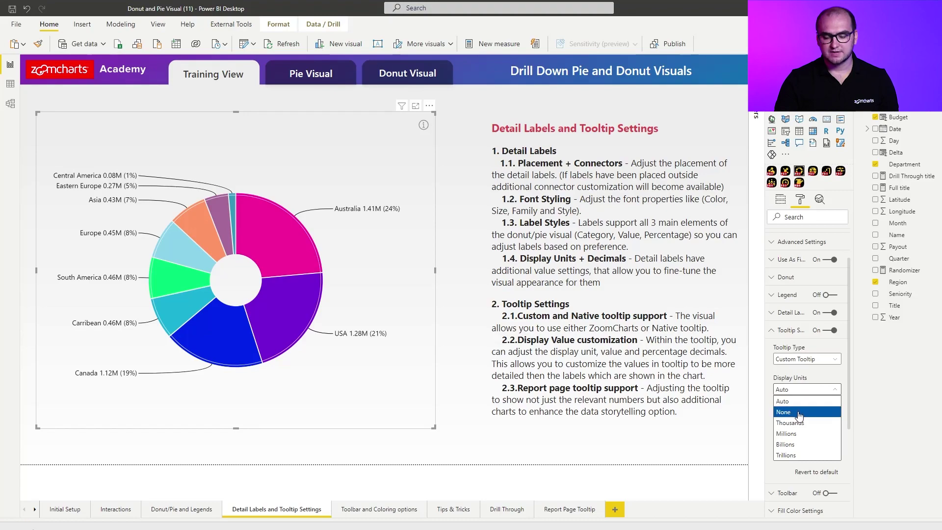
{"action": "left_click", "coordinate": [798, 412]}
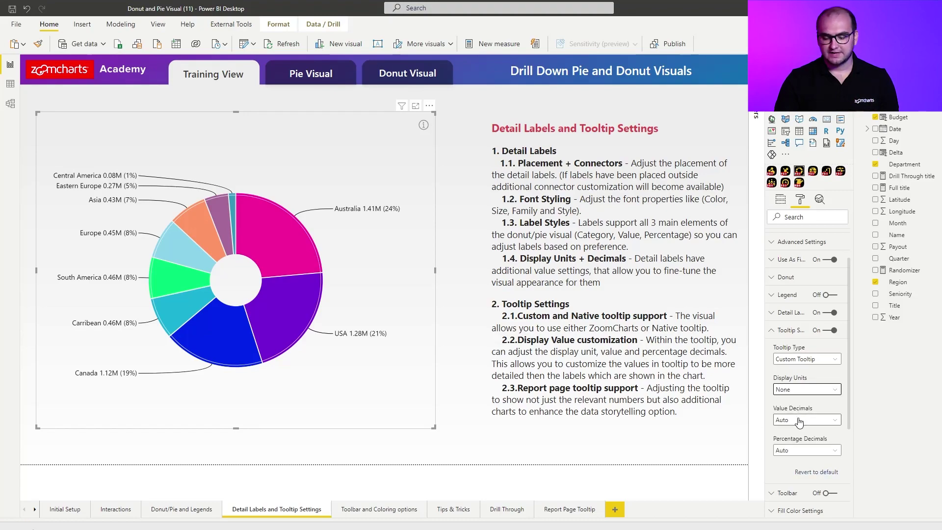
{"action": "left_click", "coordinate": [800, 420]}
{"action": "left_click", "coordinate": [786, 336]}
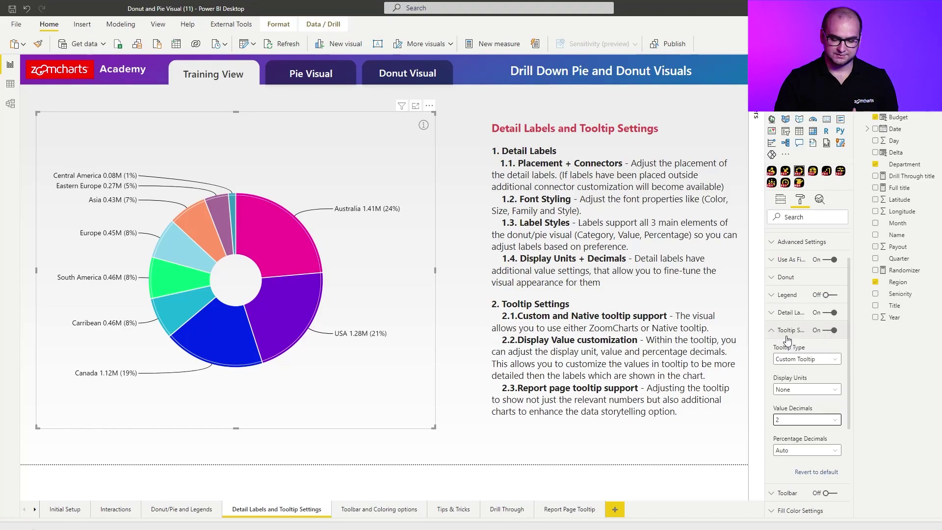
{"action": "left_click", "coordinate": [789, 452]}
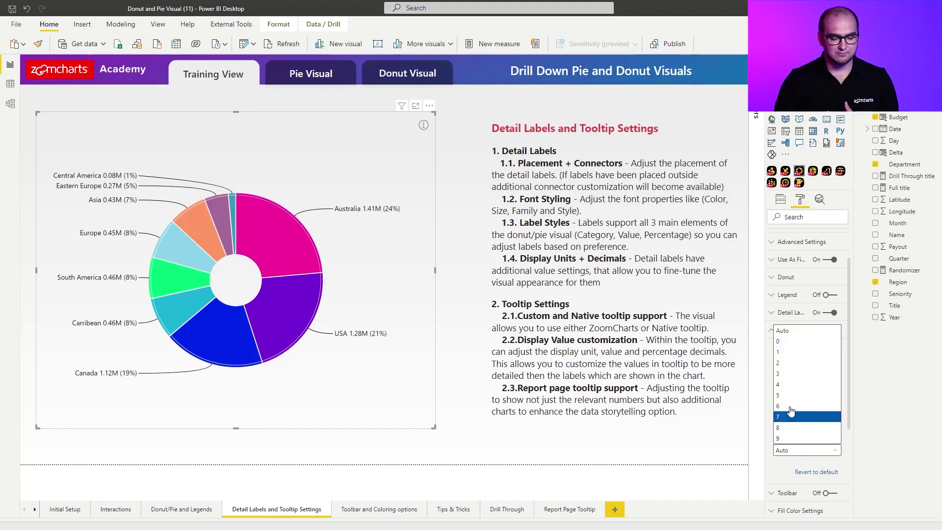
{"action": "left_click", "coordinate": [789, 375]}
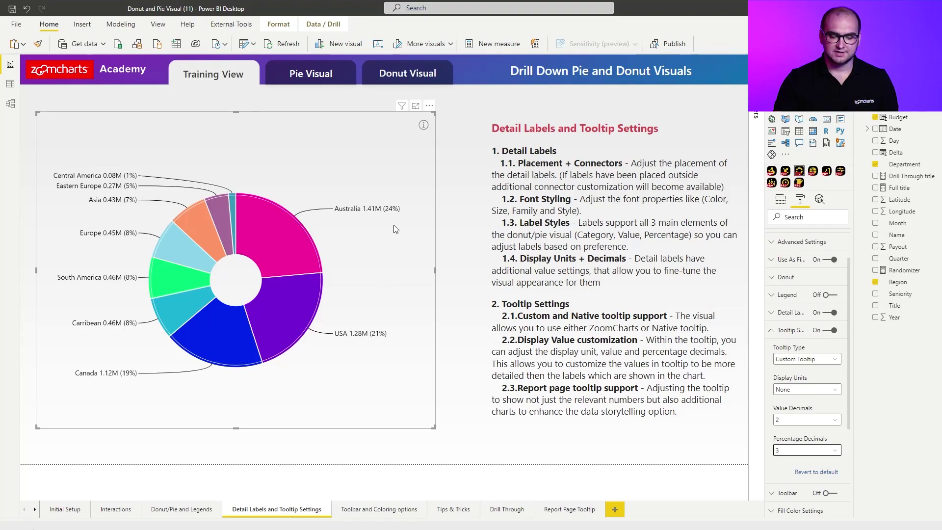
{"action": "mouse_move", "coordinate": [298, 251]}
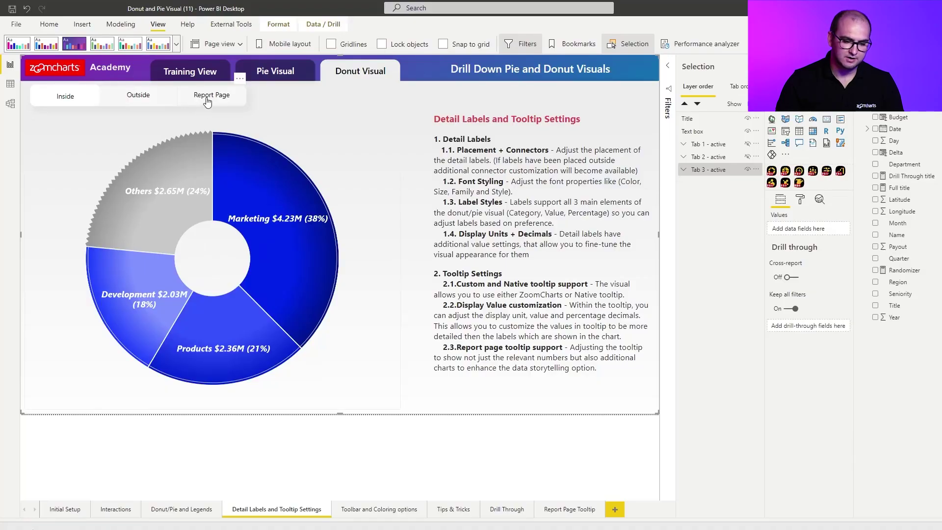
Show the Report Page donut, select the chart, and expand its general Tooltip format options.
{"action": "left_click", "coordinate": [208, 101]}
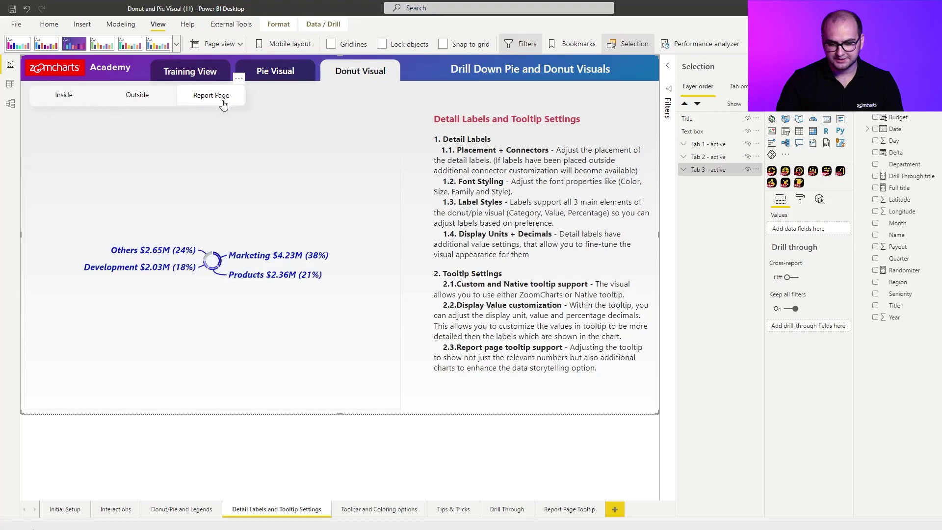
{"action": "left_click", "coordinate": [331, 125]}
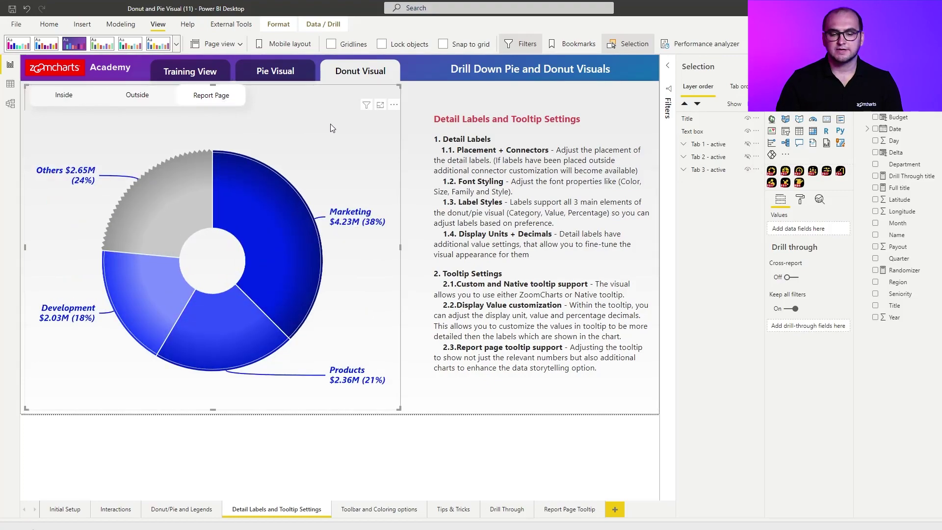
{"action": "left_click", "coordinate": [328, 127]}
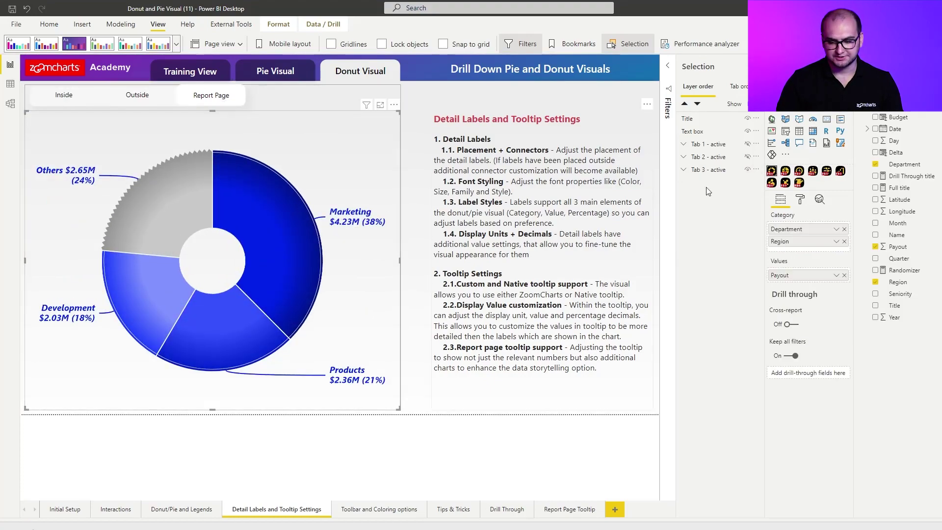
{"action": "left_click", "coordinate": [801, 200]}
{"action": "scroll", "coordinate": [809, 392], "scroll_direction": "down", "scroll_amount": 1}
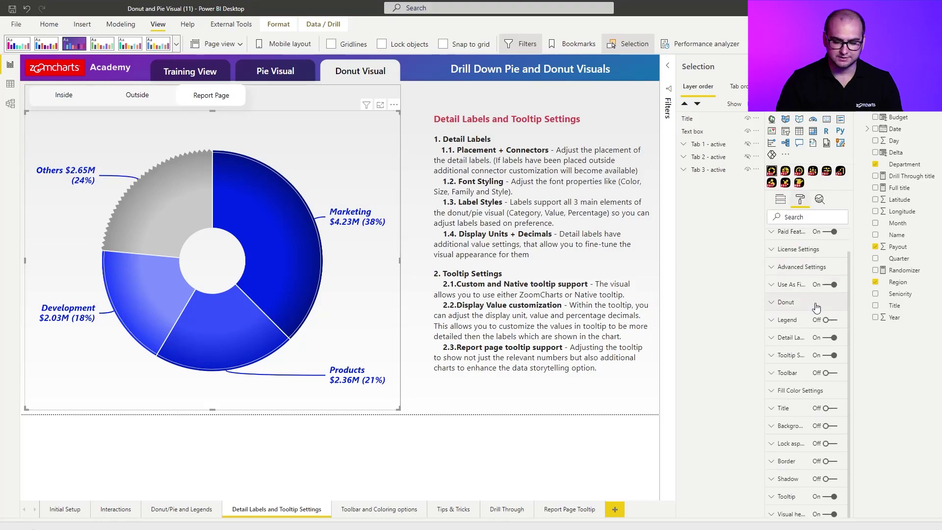
{"action": "left_click", "coordinate": [787, 355]}
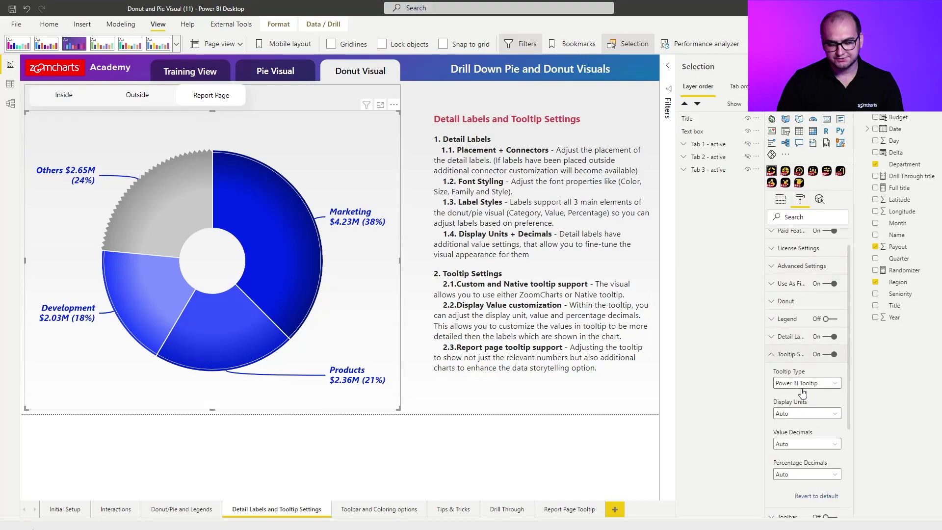
{"action": "left_click", "coordinate": [787, 357]}
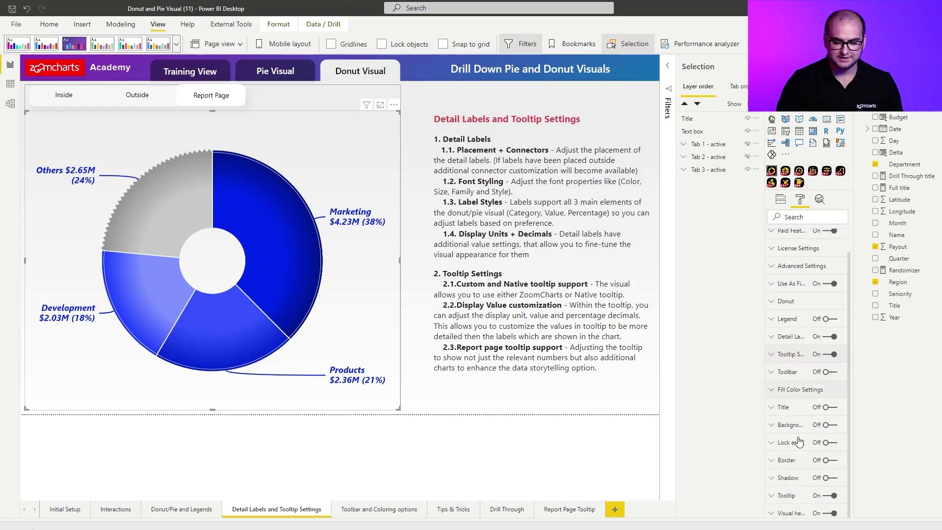
{"action": "left_click", "coordinate": [786, 495]}
{"action": "scroll", "coordinate": [795, 485], "scroll_direction": "down", "scroll_amount": 3}
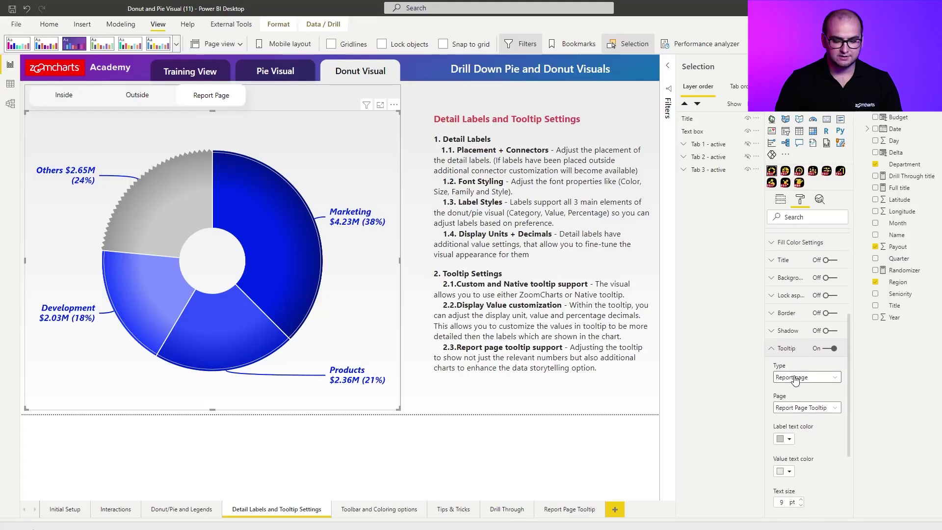
Set tooltip Type to Report page with page Report Page Tooltip, previewing it on the Marketing slice.
{"action": "left_click", "coordinate": [795, 379]}
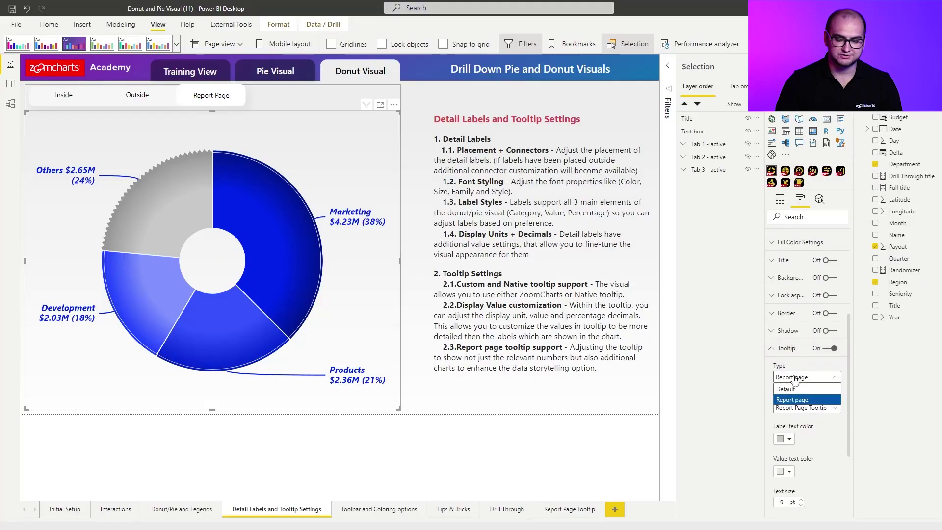
{"action": "left_click", "coordinate": [813, 401]}
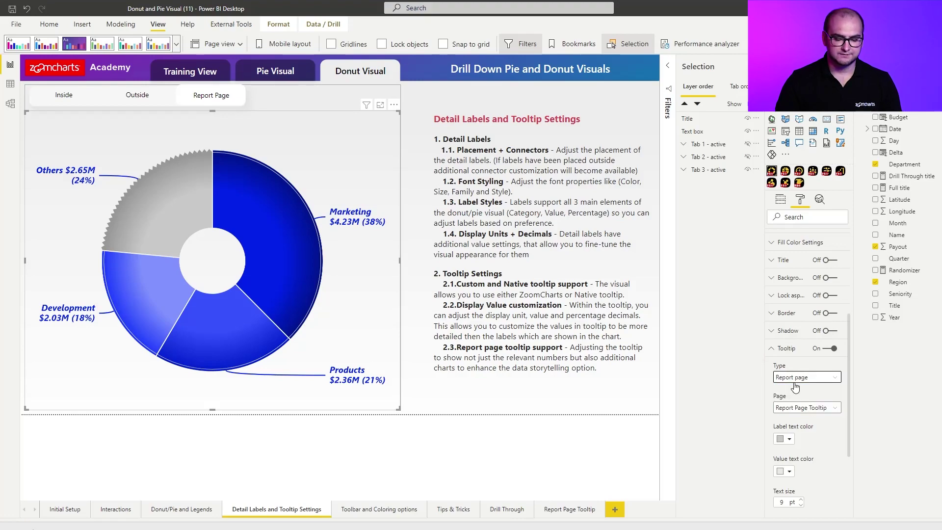
{"action": "left_click", "coordinate": [810, 412]}
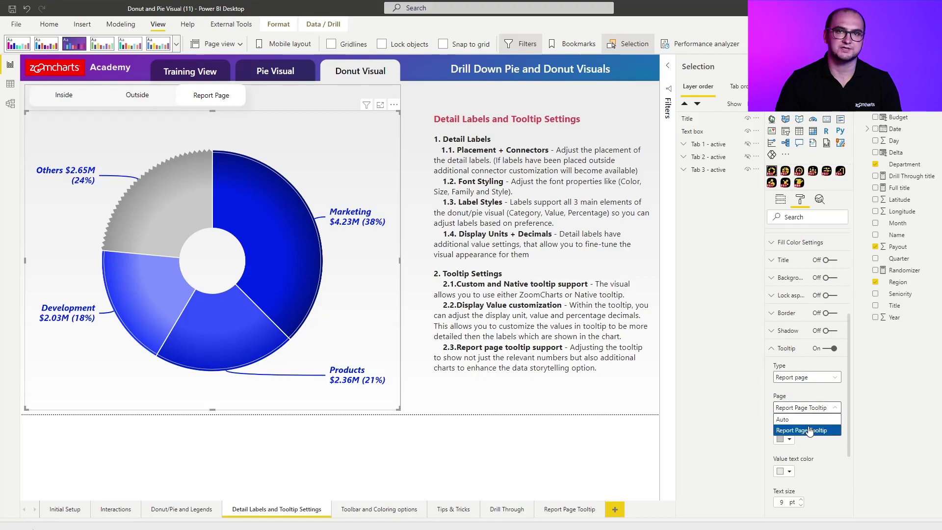
{"action": "left_click", "coordinate": [810, 430]}
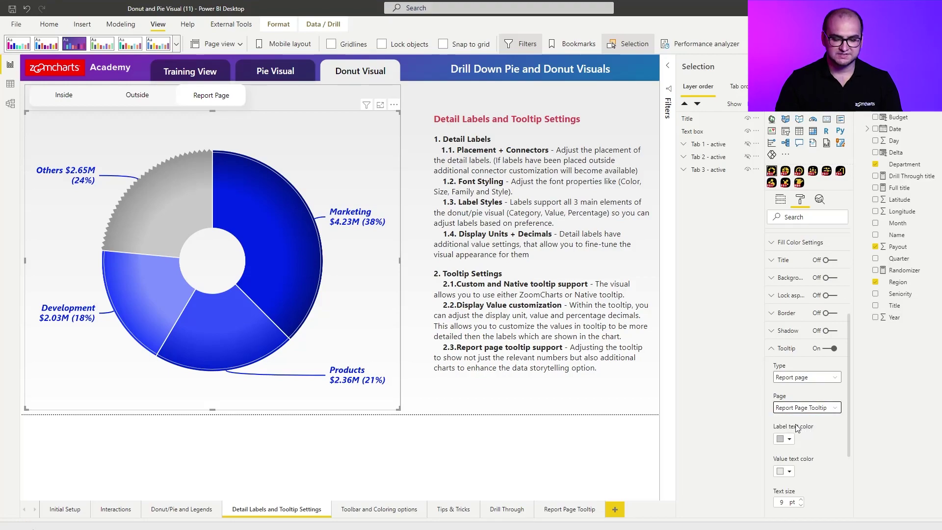
{"action": "mouse_move", "coordinate": [293, 256]}
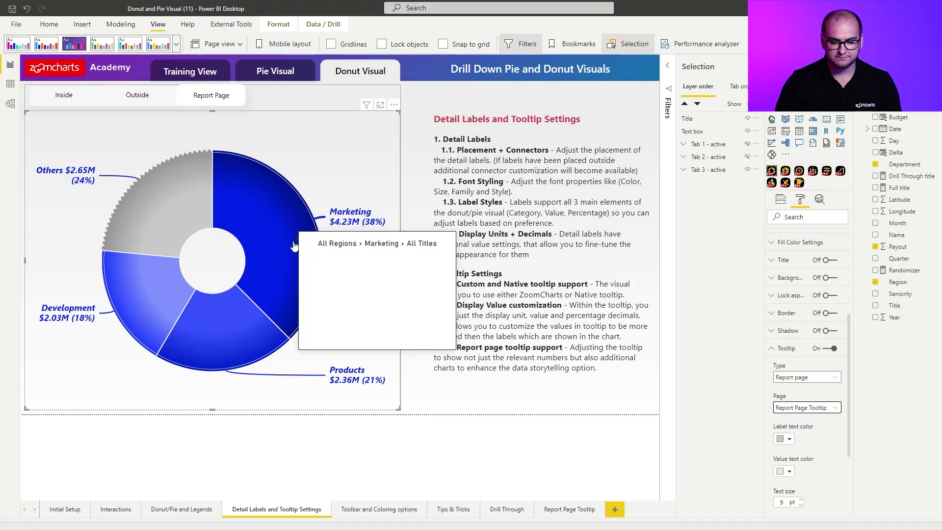